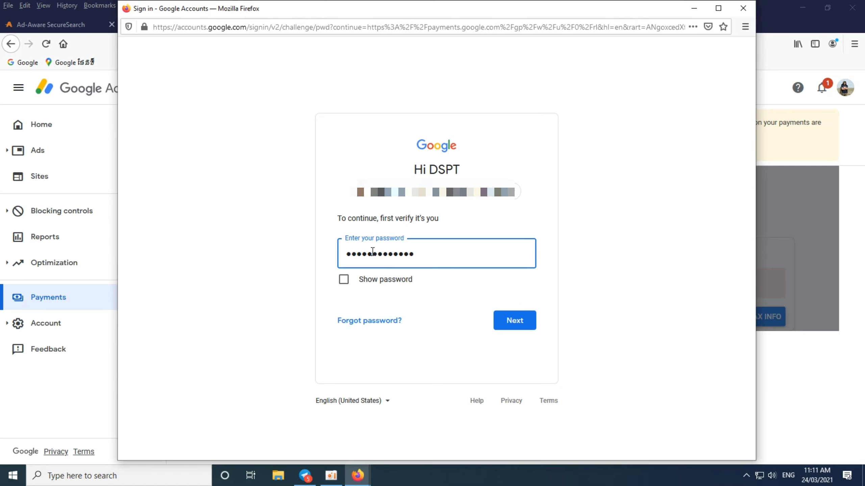
- Reverify the account with the password and decline the browser's offer to save the login
left_click(517, 327)
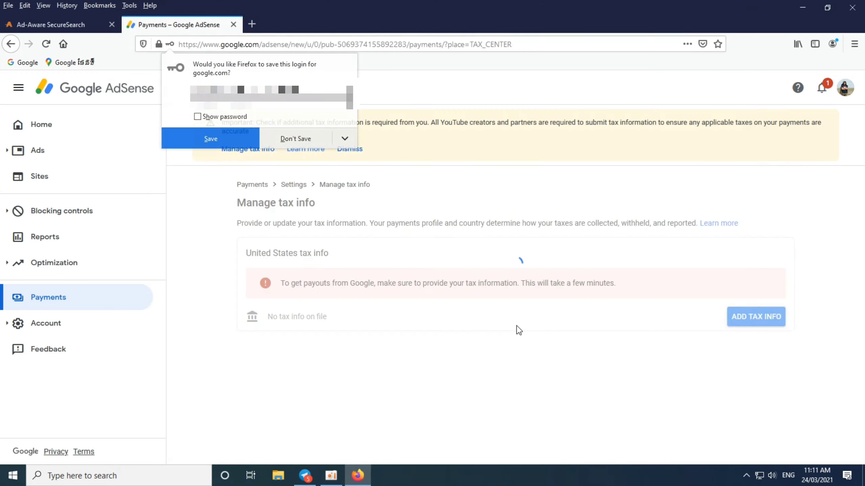
left_click(296, 138)
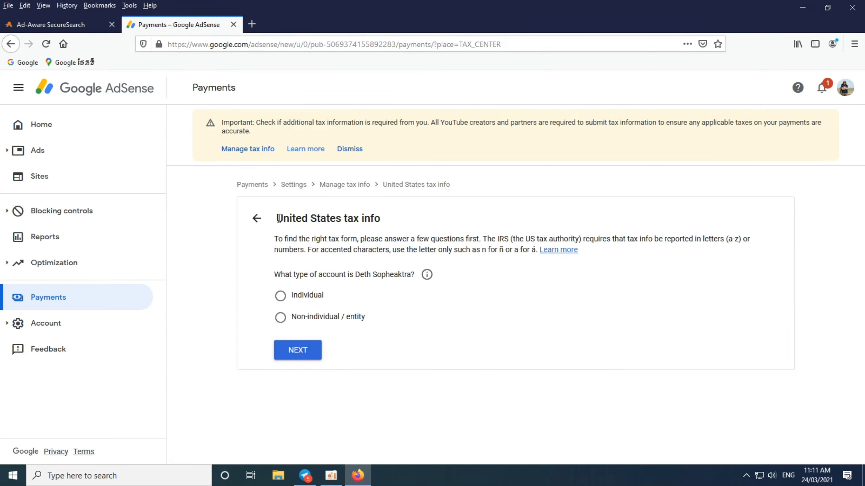
- Answer the tax questionnaire: Individual account type, and No to being a US citizen or resident
left_click_drag(278, 217, 376, 218)
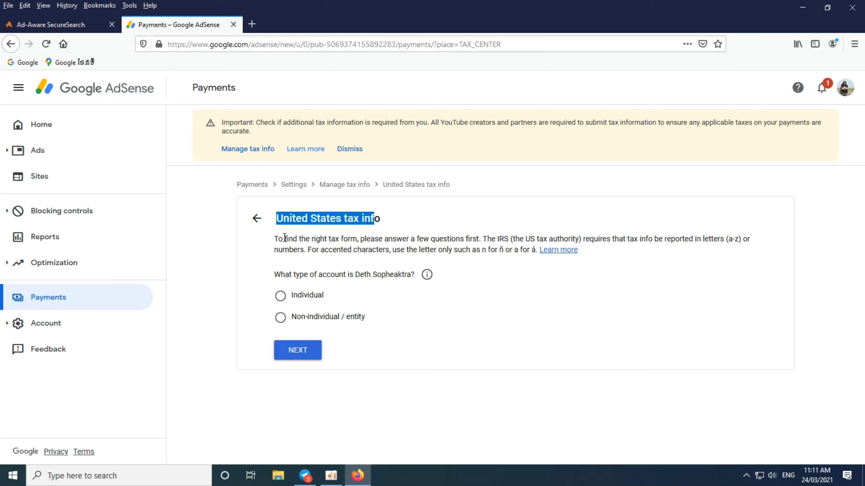
left_click_drag(274, 240, 730, 236)
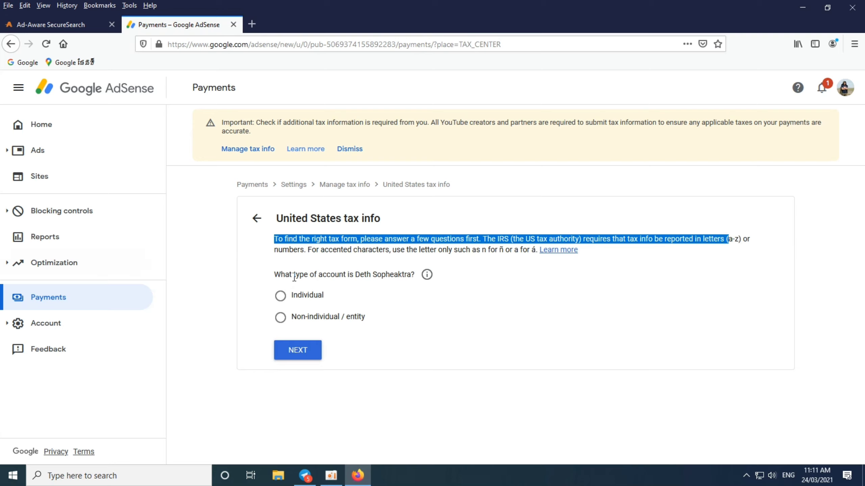
left_click_drag(276, 253, 531, 253)
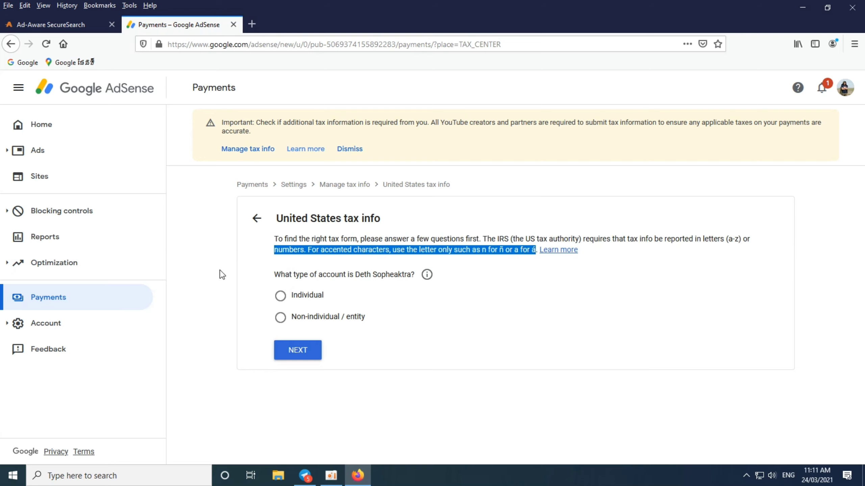
left_click_drag(274, 275, 420, 277)
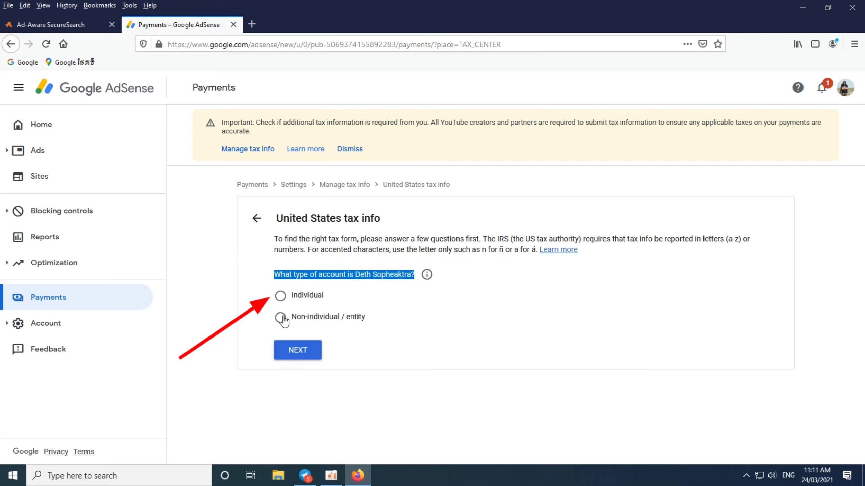
left_click(279, 301)
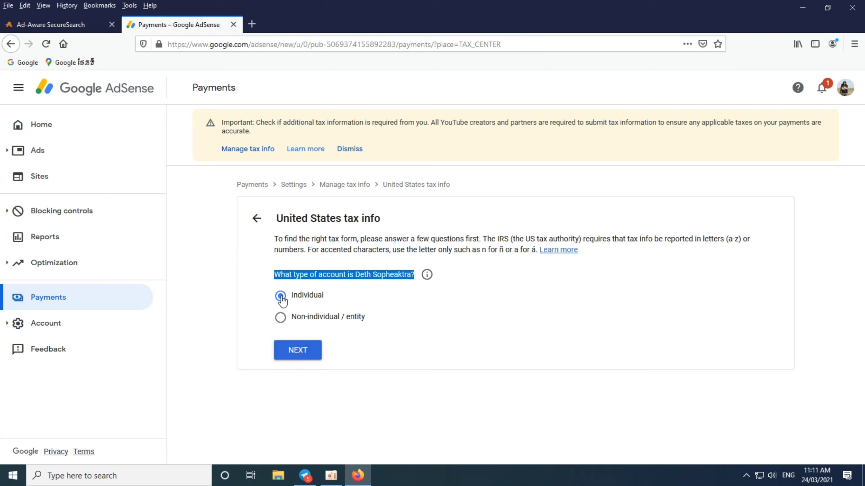
left_click(295, 347)
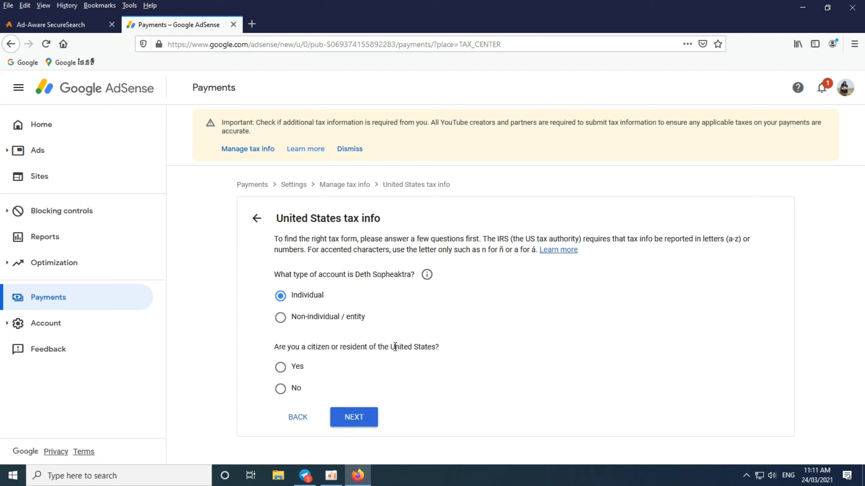
left_click_drag(274, 347, 422, 345)
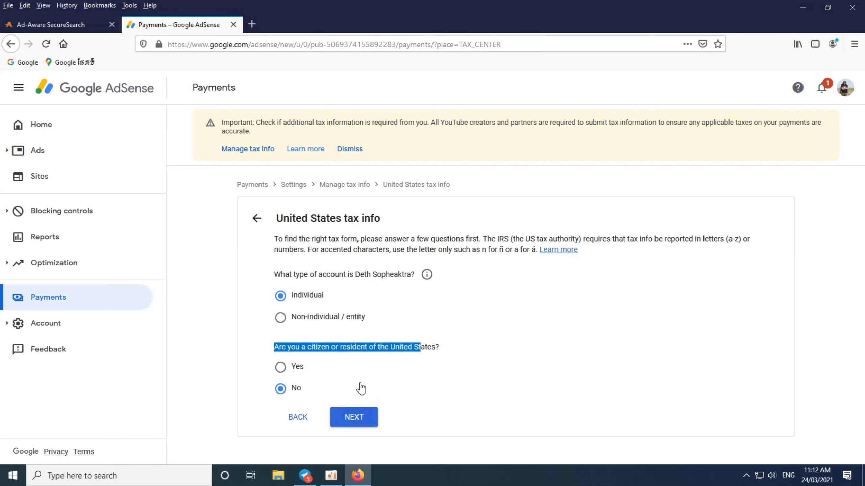
left_click(358, 416)
- Choose W-8BEN as the W-8 tax form type and start the W-8BEN form
scroll(439, 358, "down", 3)
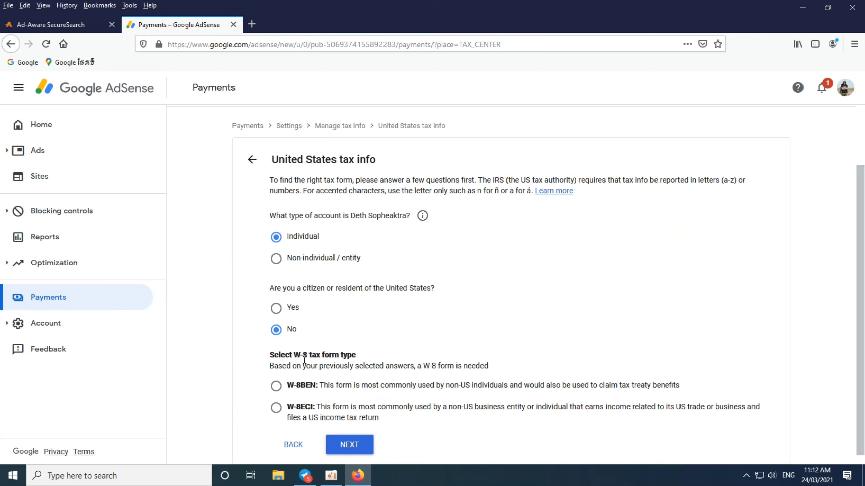
left_click_drag(293, 356, 351, 354)
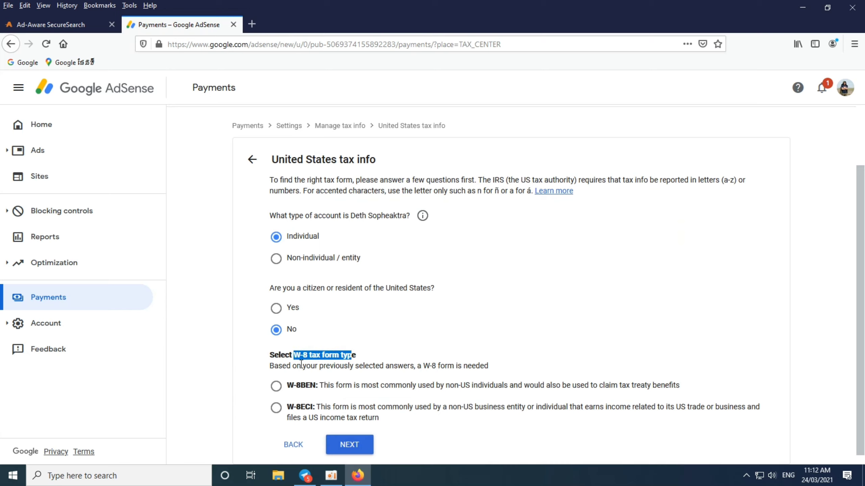
left_click_drag(275, 366, 393, 367)
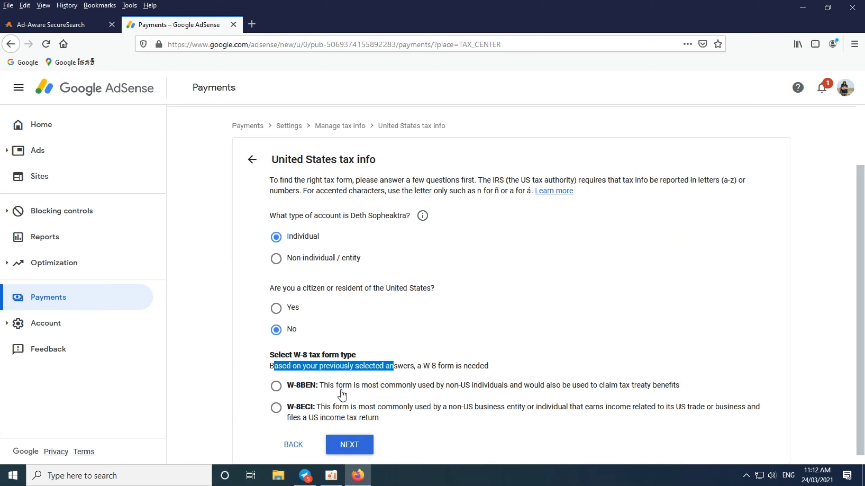
left_click_drag(319, 386, 680, 393)
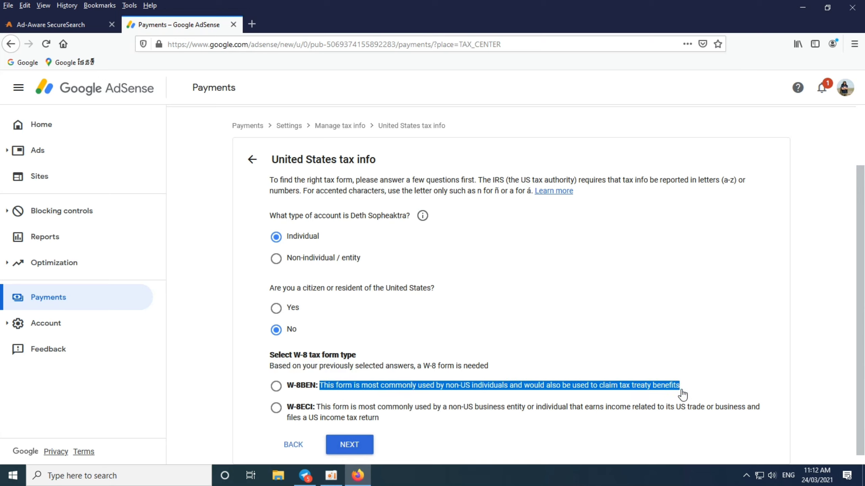
left_click(690, 391)
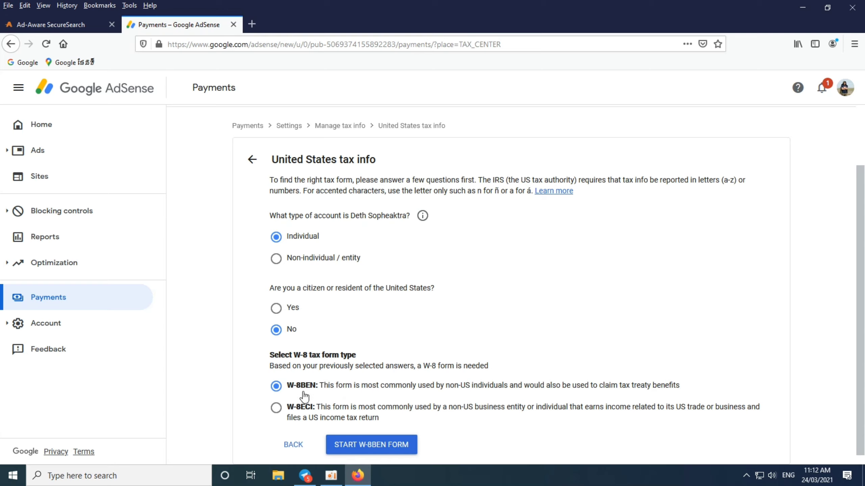
left_click_drag(286, 408, 757, 412)
left_click(276, 388)
left_click(376, 447)
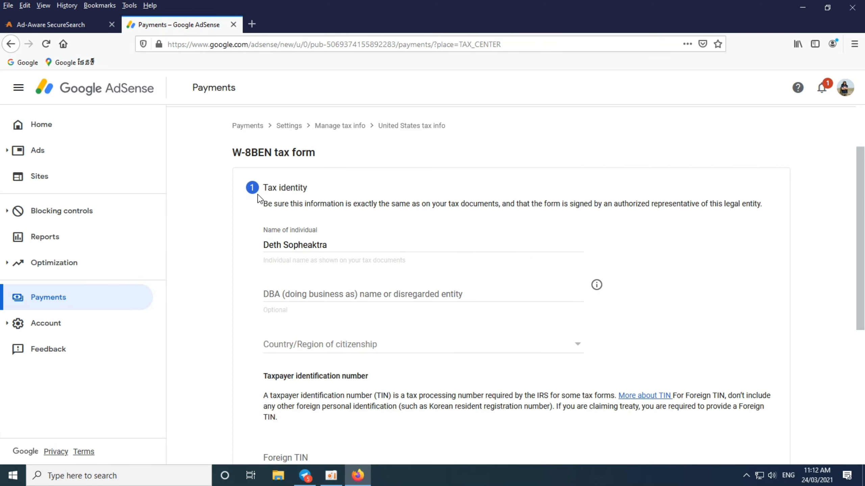
- Set Cambodia as the country of citizenship and complete the Tax identity step
left_click_drag(264, 192, 516, 204)
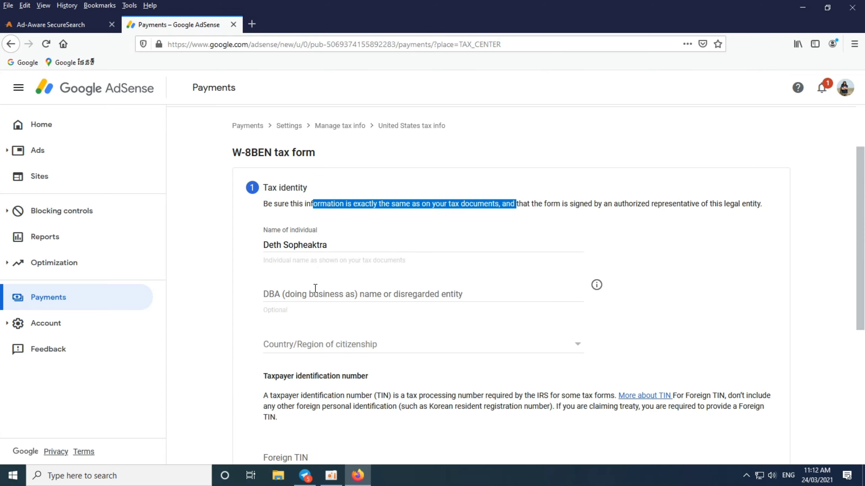
scroll(315, 288, "down", 3)
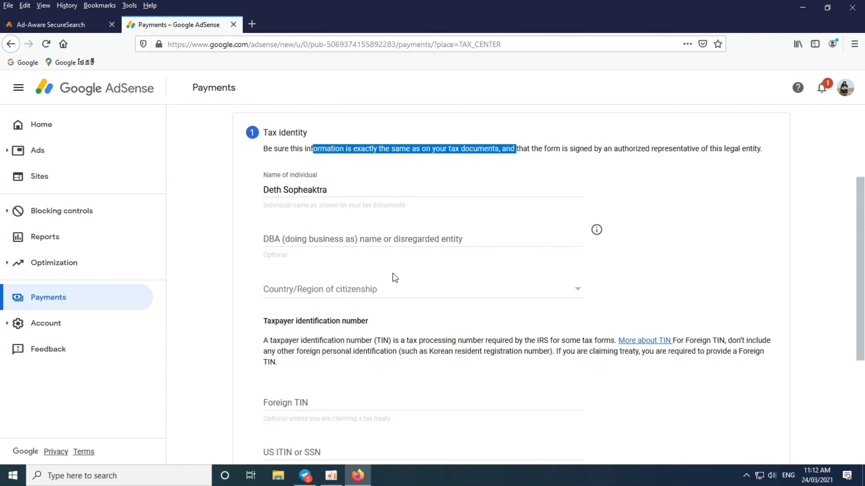
scroll(392, 277, "down", 3)
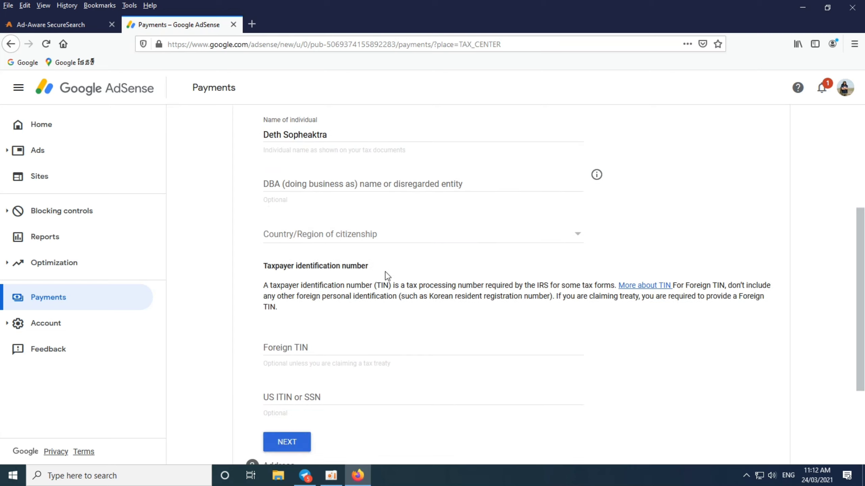
left_click(581, 239)
scroll(327, 197, "down", 3)
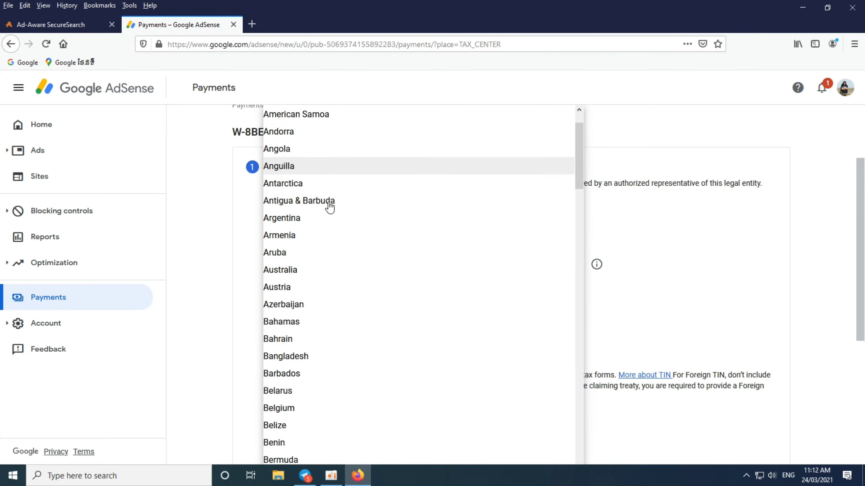
scroll(329, 207, "down", 10)
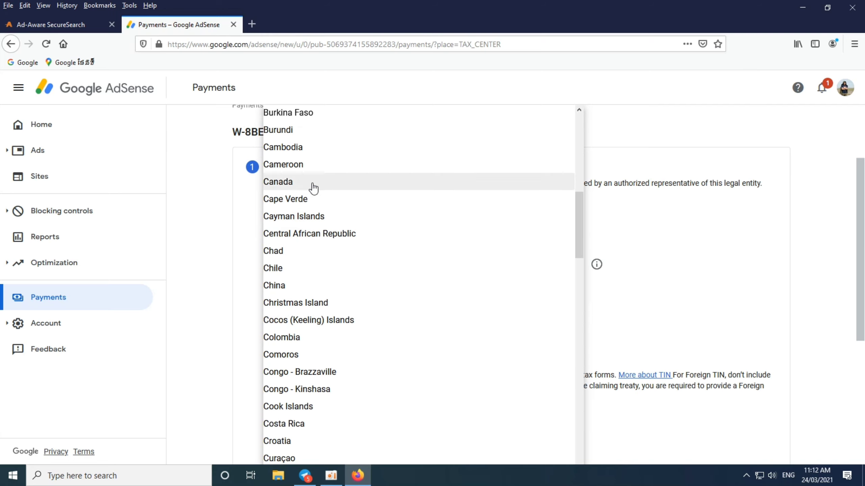
left_click(327, 155)
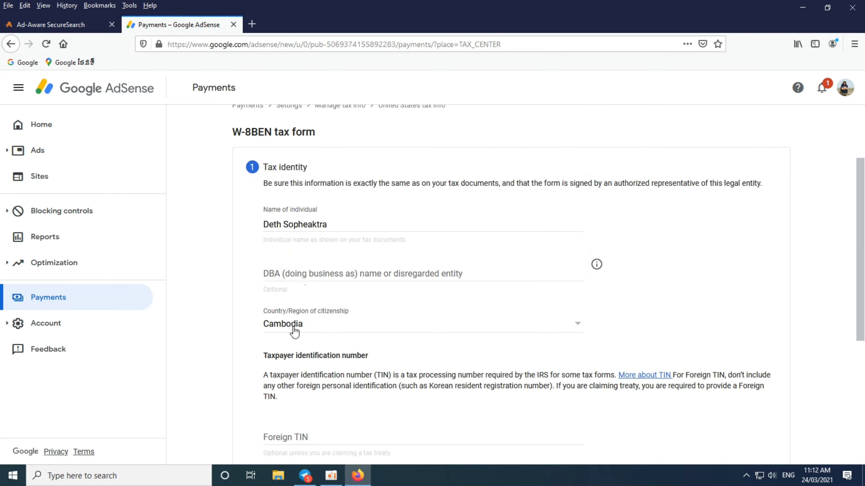
scroll(341, 311, "down", 3)
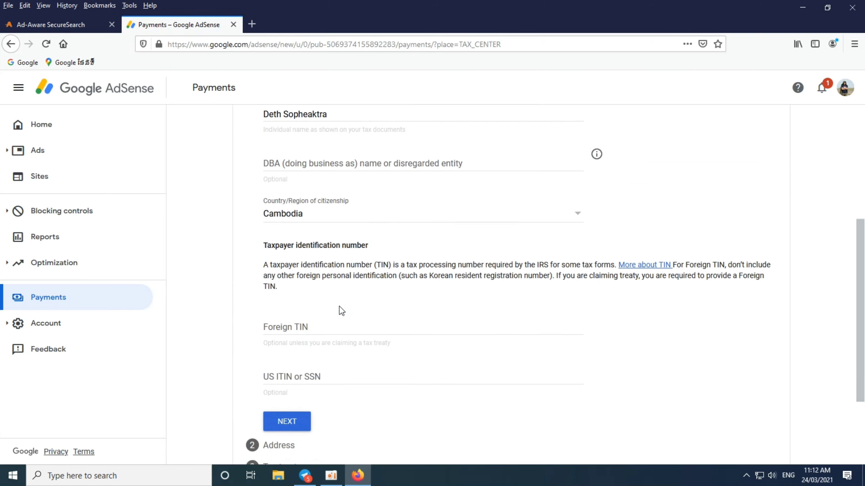
scroll(341, 311, "down", 2)
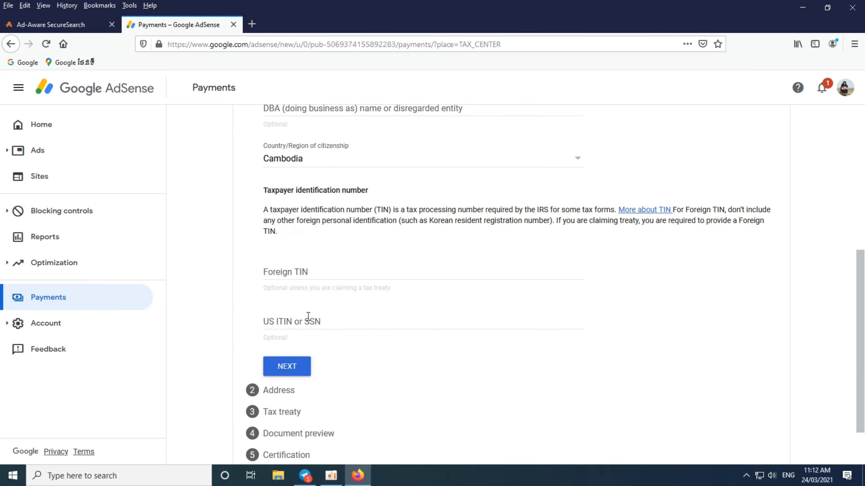
scroll(355, 317, "down", 1)
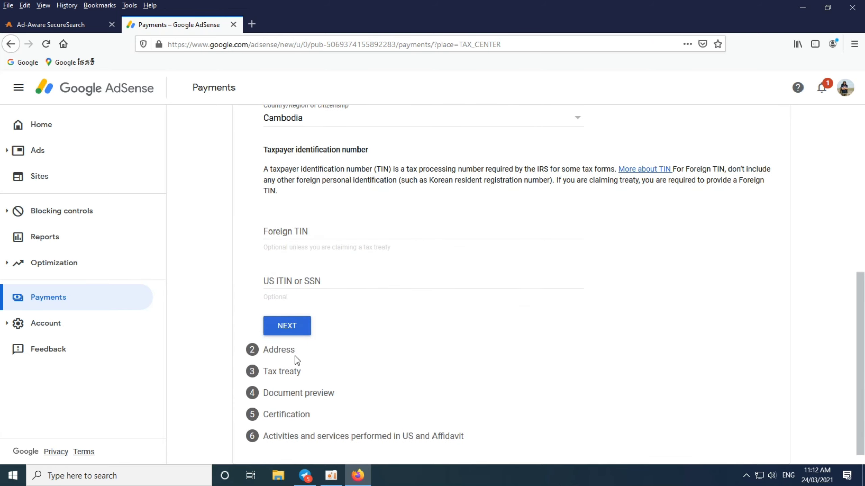
left_click(293, 327)
- Mark the residence as a PO Box address and make the mailing address the same
scroll(354, 275, "up", 2)
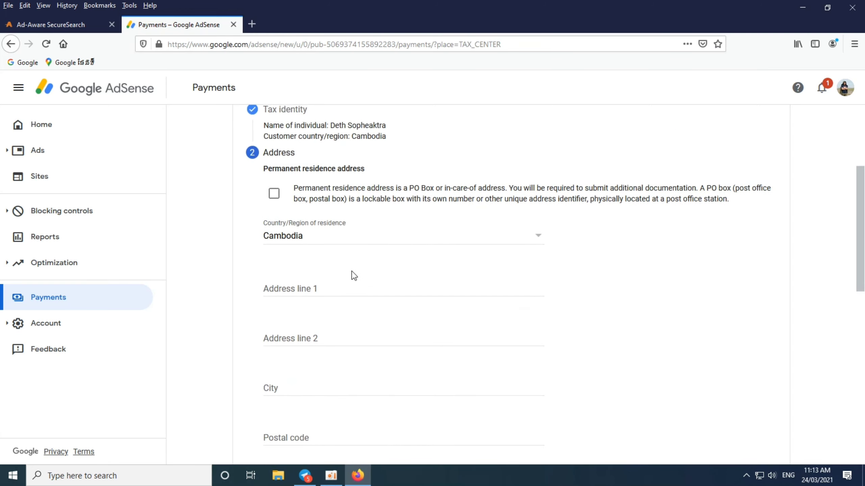
scroll(352, 276, "up", 2)
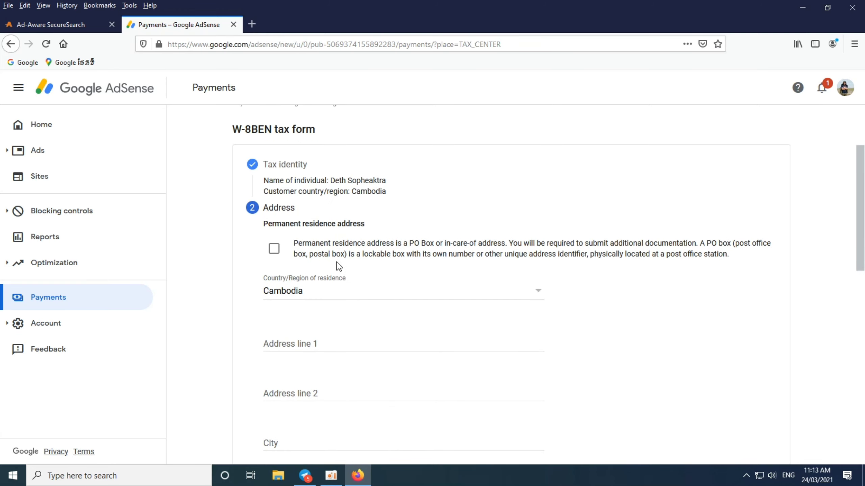
left_click(274, 251)
scroll(416, 289, "down", 2)
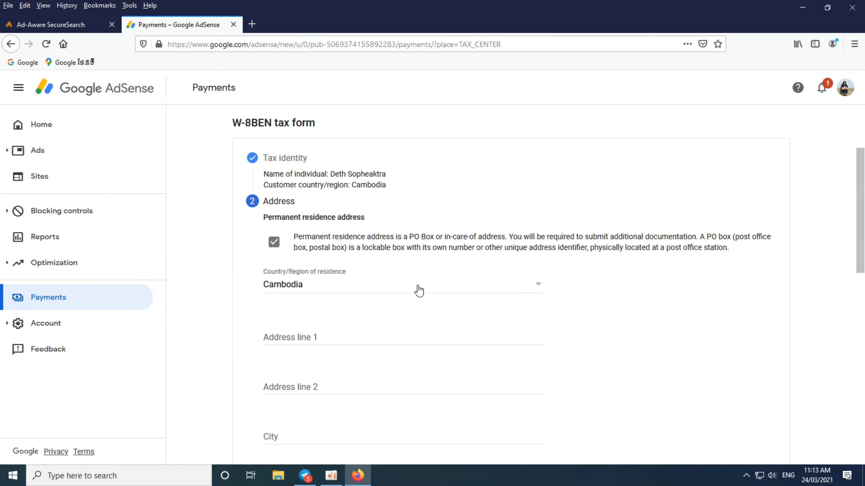
left_click(375, 291)
scroll(375, 294, "down", 3)
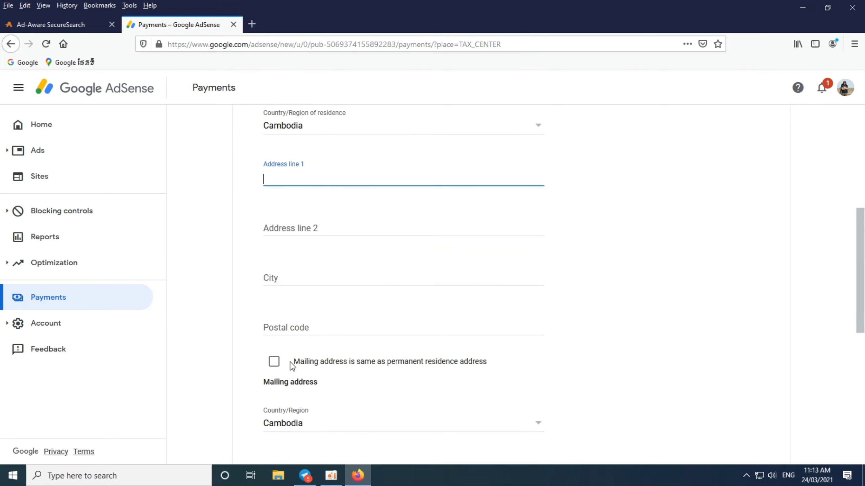
left_click(274, 362)
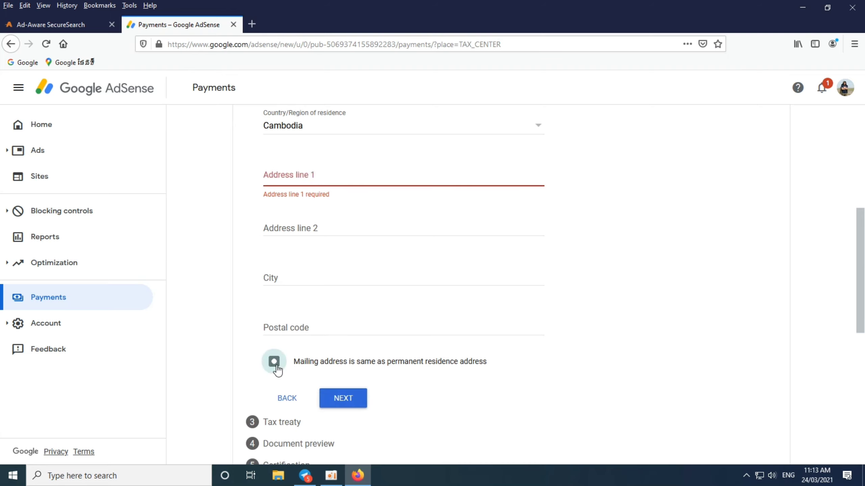
scroll(338, 312, "down", 2)
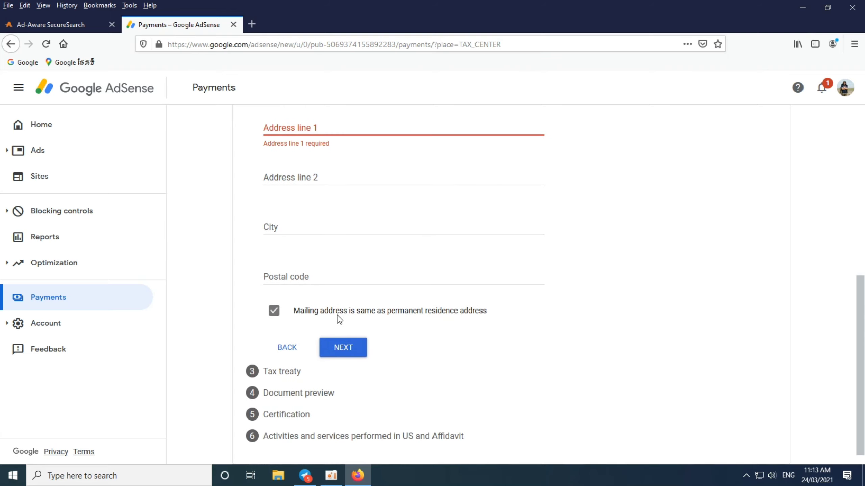
scroll(338, 316, "up", 8)
scroll(337, 323, "down", 5)
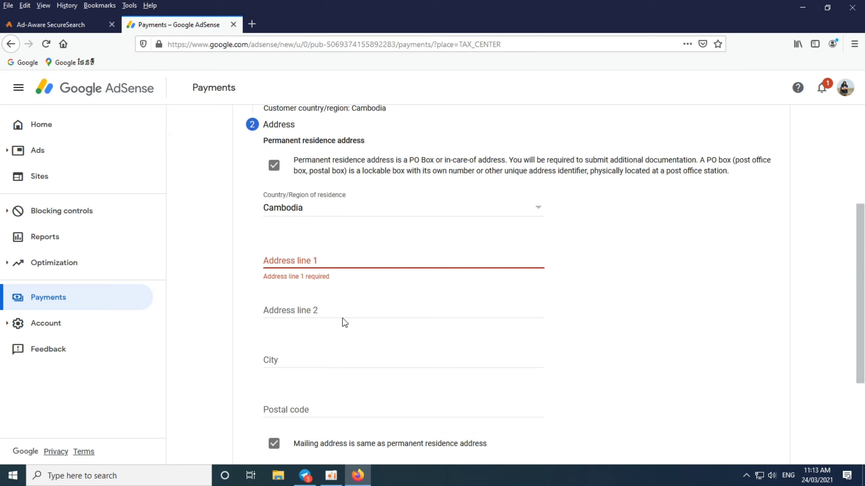
- Fill in the city and postal code of the permanent residence address
left_click(325, 260)
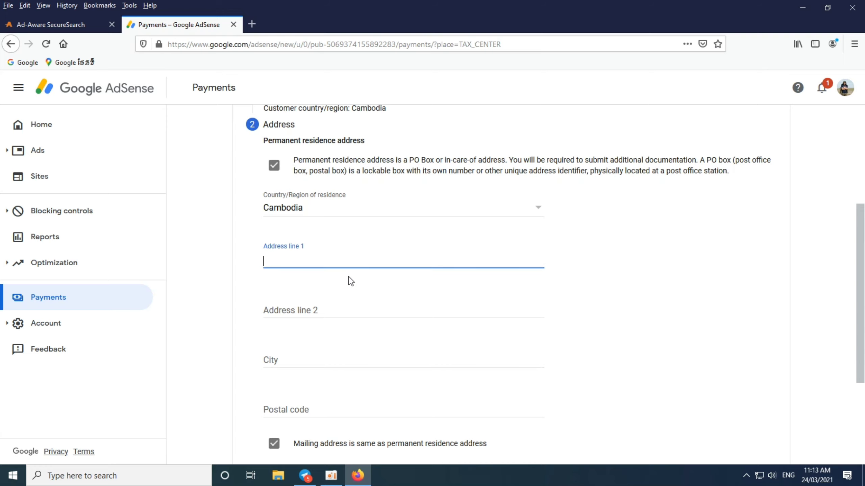
scroll(350, 282, "up", 5)
scroll(349, 276, "down", 5)
scroll(305, 358, "down", 4)
left_click(290, 253)
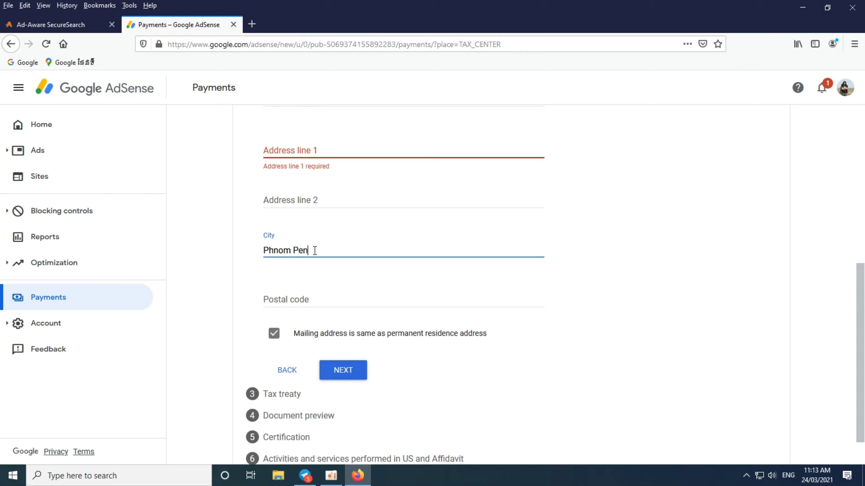
left_click(304, 295)
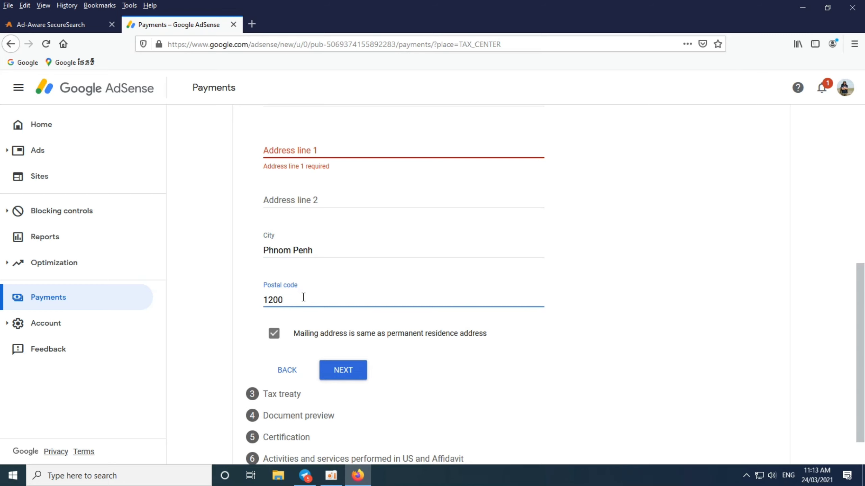
scroll(303, 297, "up", 3)
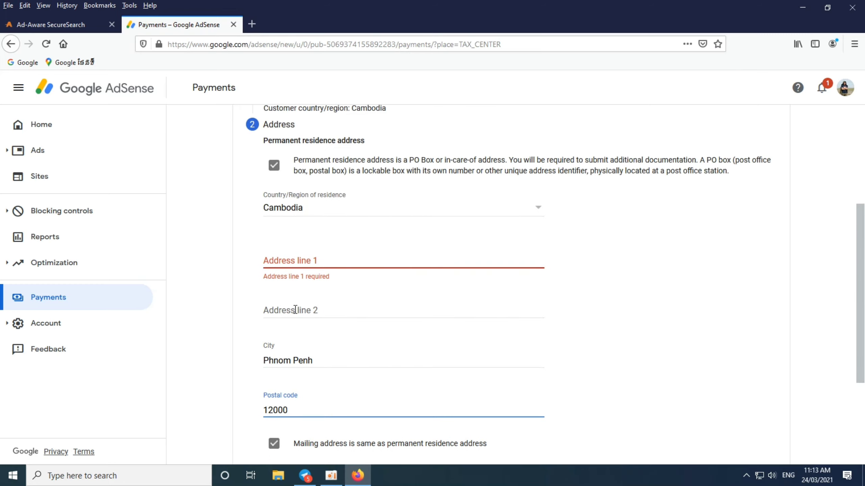
left_click(295, 310)
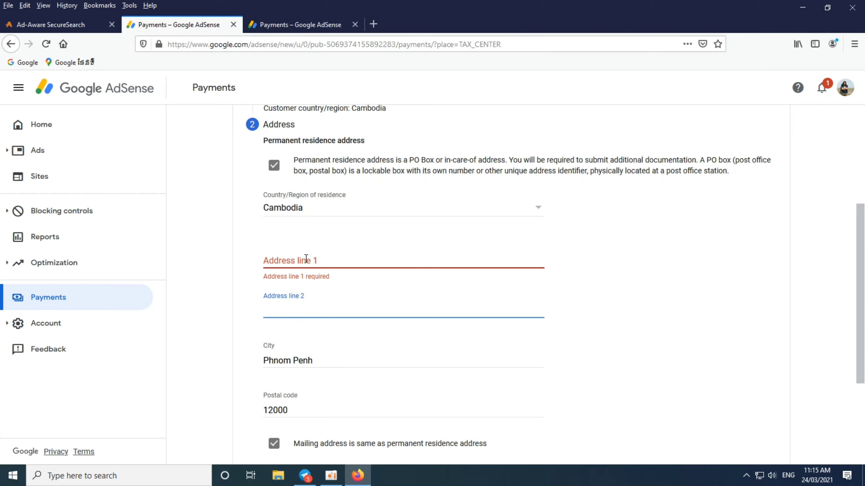
- Paste the street address into address line 1 and city and country into line 2
left_click(305, 257)
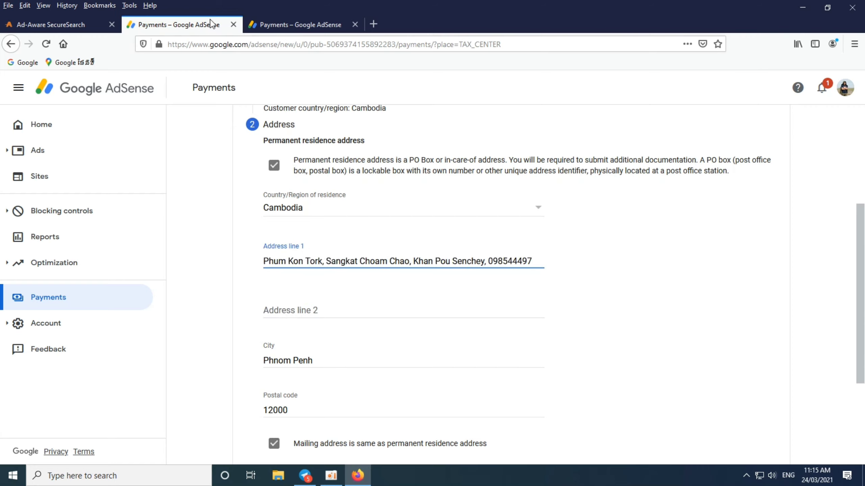
left_click(278, 312)
type("Phnom Penh, Cambodia")
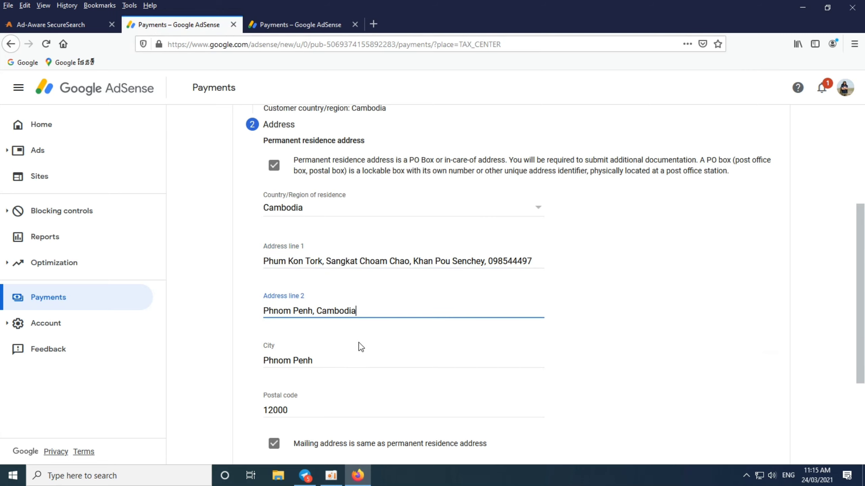
scroll(361, 344, "down", 3)
scroll(412, 337, "up", 3)
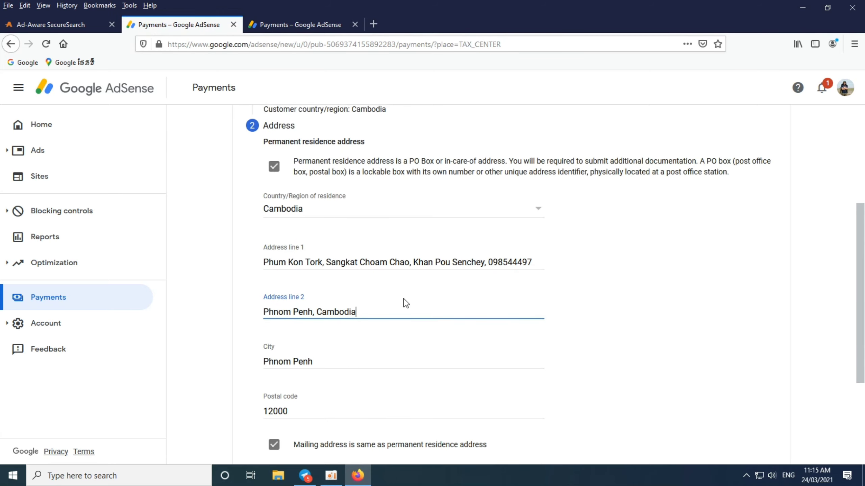
scroll(406, 303, "up", 3)
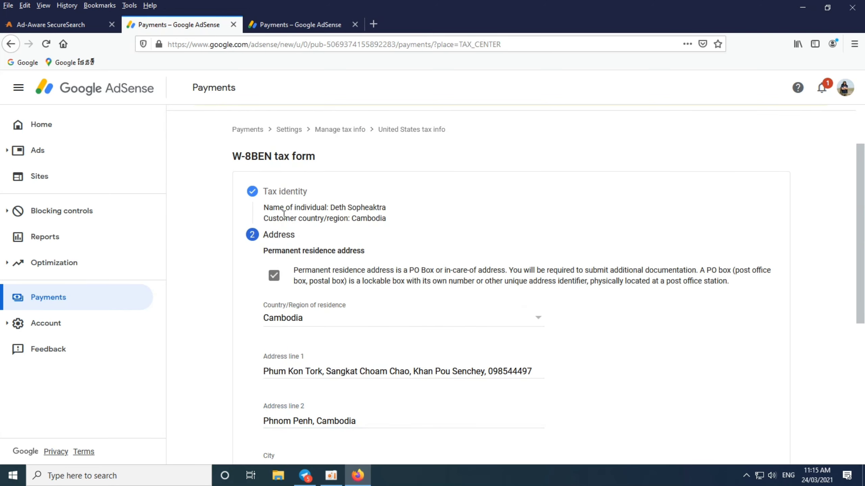
scroll(275, 238, "down", 3)
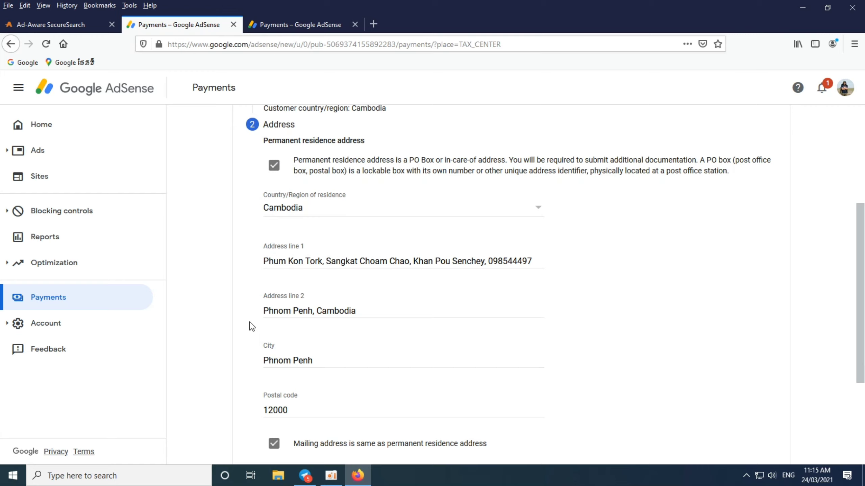
scroll(216, 266, "down", 3)
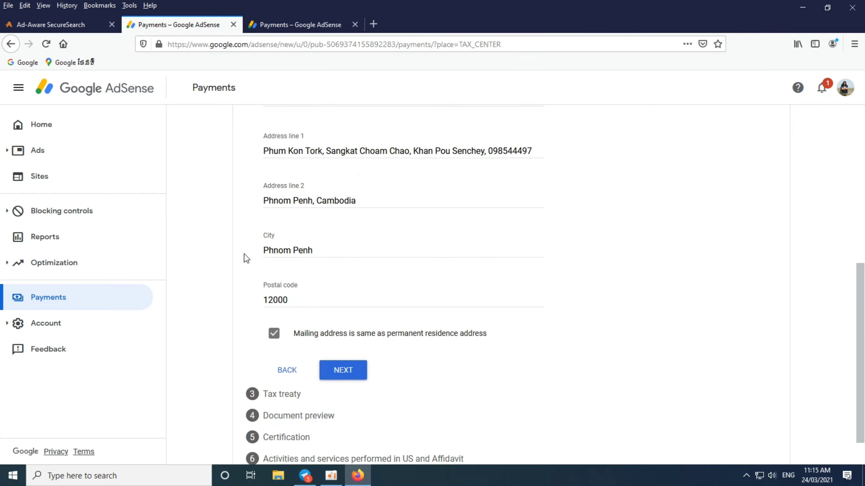
scroll(343, 262, "down", 1)
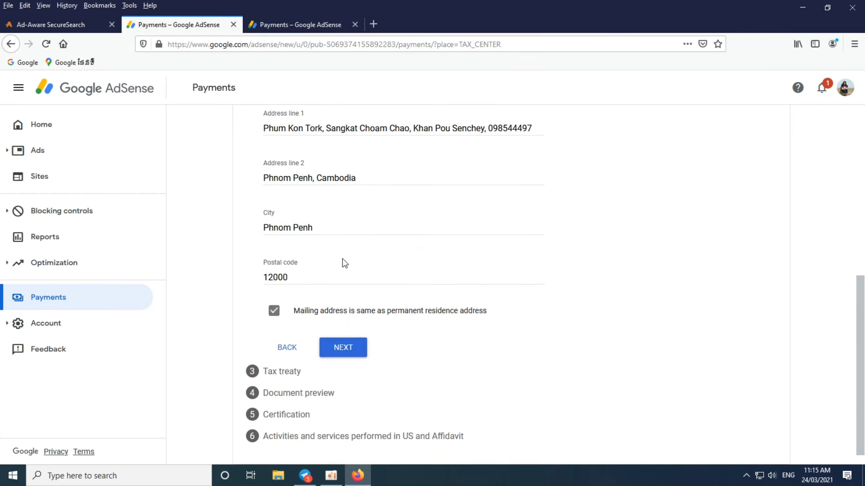
- Save the address, answer No to claiming tax treaty benefits, and continue to Document preview
left_click(343, 348)
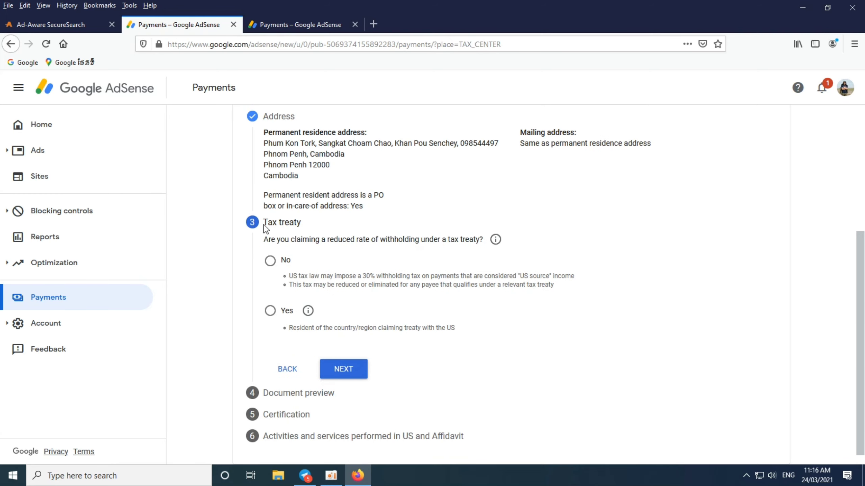
left_click_drag(265, 223, 426, 242)
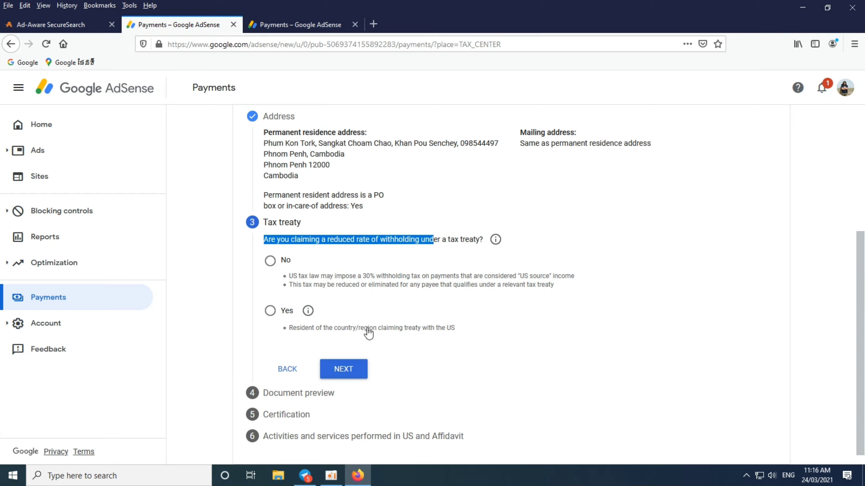
left_click(270, 260)
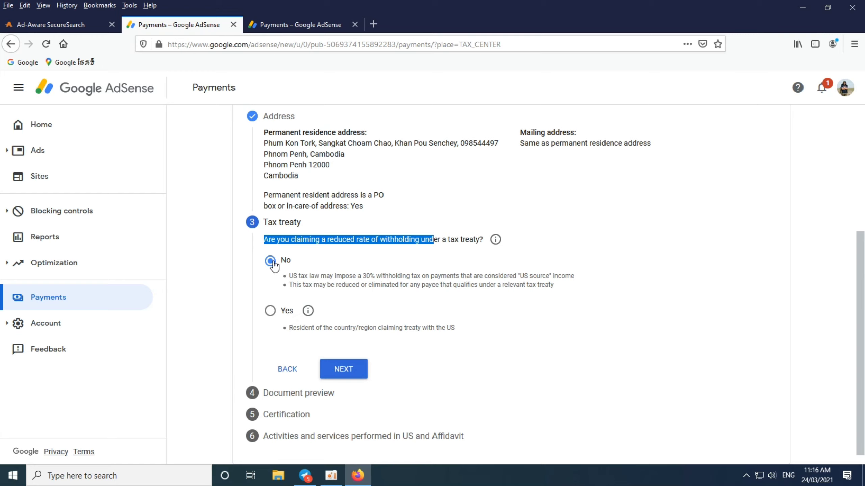
left_click(344, 370)
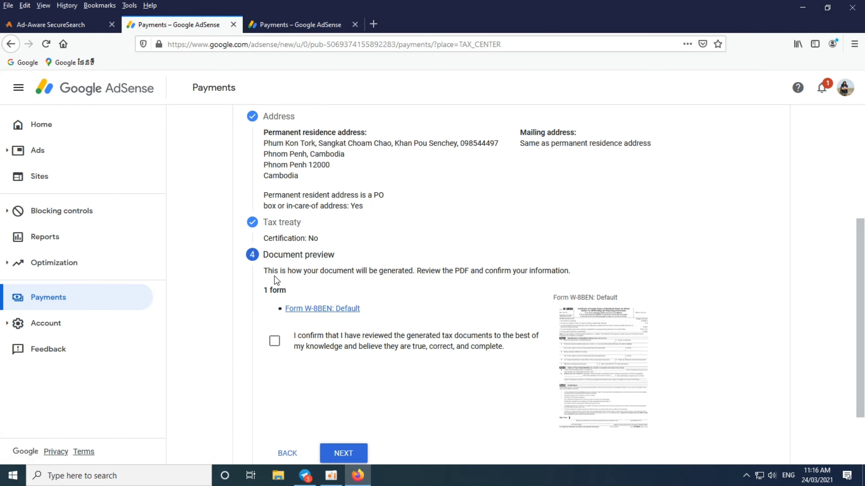
left_click_drag(277, 277, 563, 272)
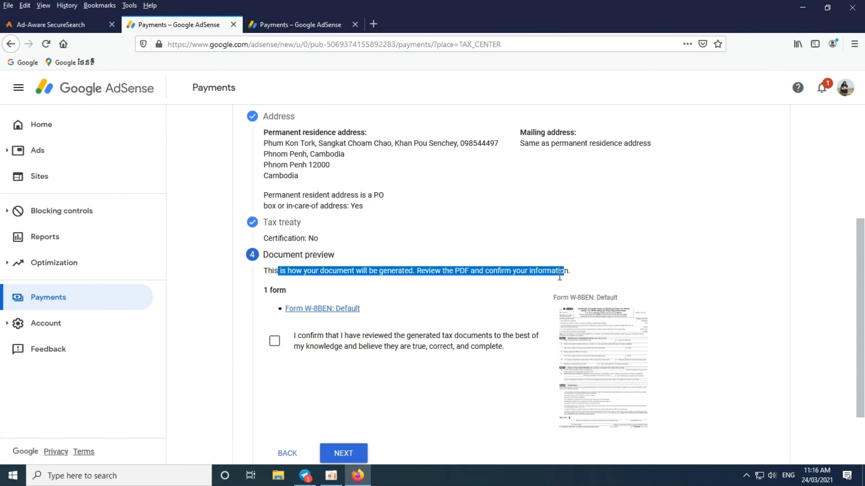
left_click(318, 310)
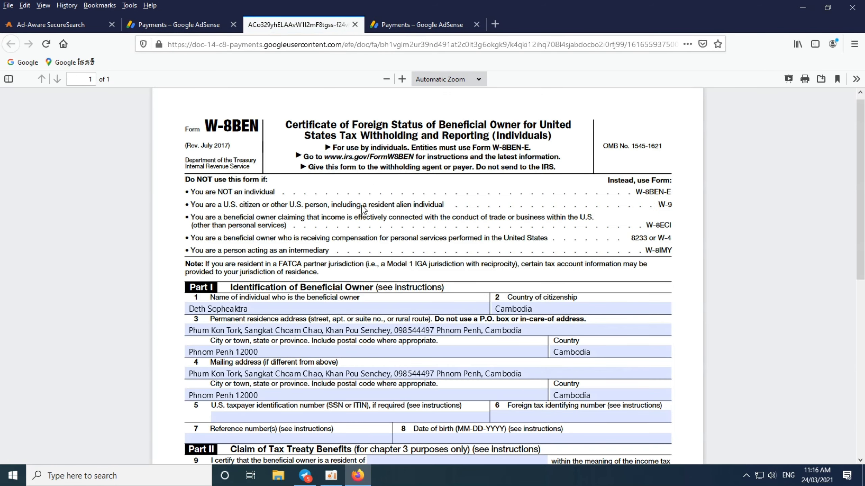
left_click_drag(227, 192, 295, 192)
scroll(347, 275, "down", 2)
left_click(194, 252)
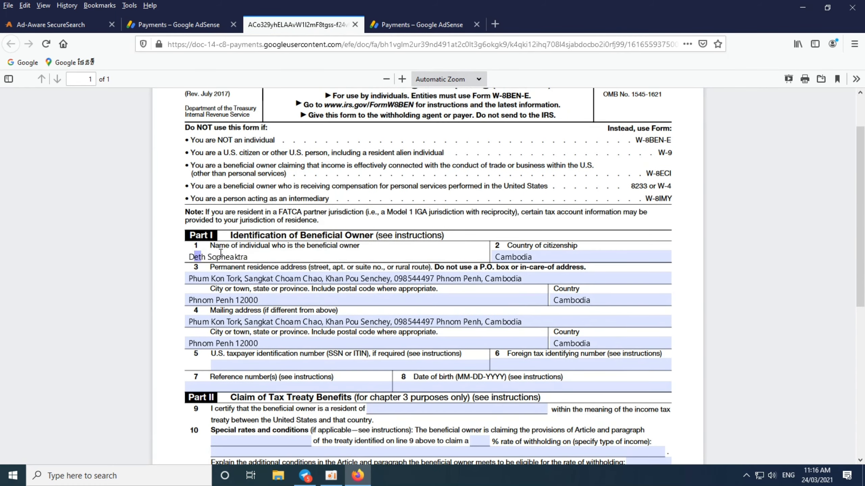
left_click_drag(334, 279, 236, 291)
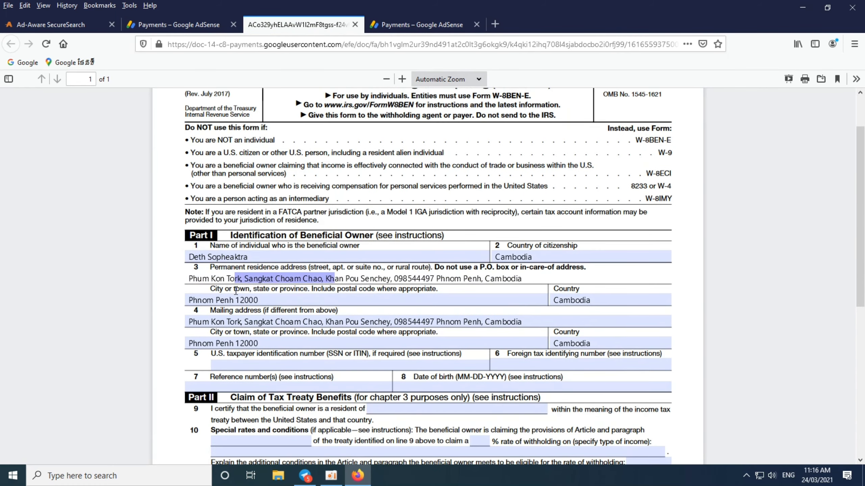
left_click(207, 299)
left_click_drag(216, 321, 515, 322)
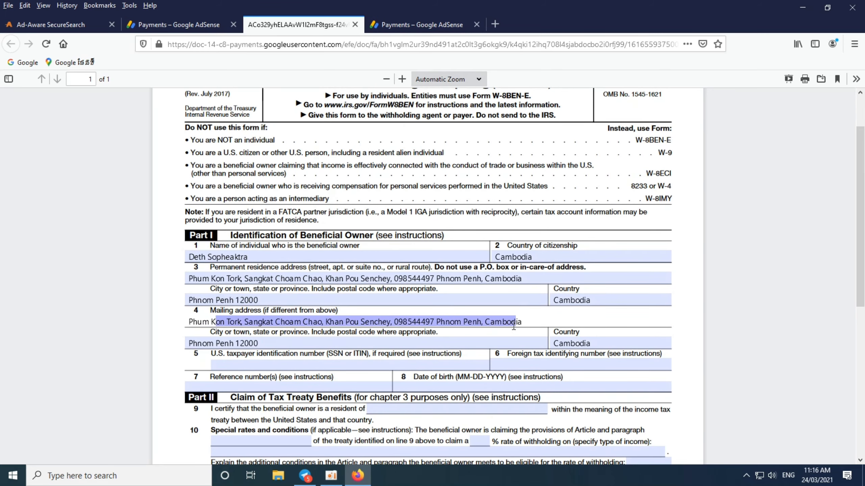
scroll(374, 307, "down", 4)
scroll(368, 244, "up", 2)
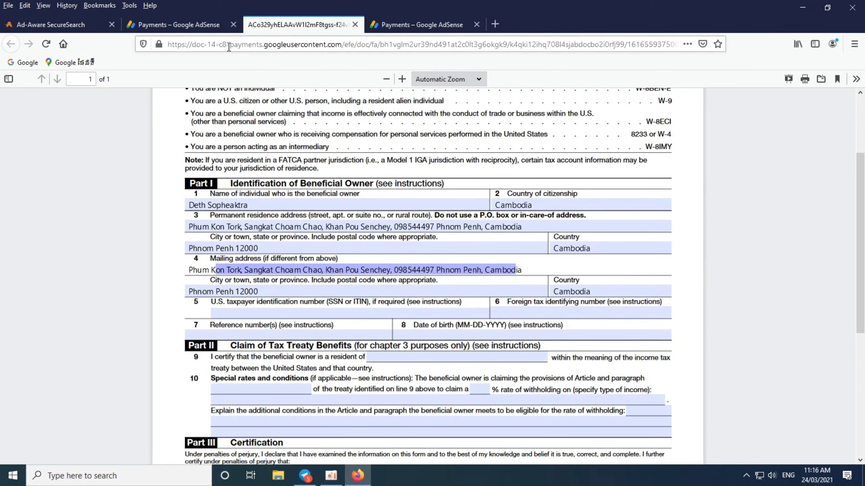
left_click(211, 25)
- Confirm the generated tax documents were reviewed and continue to the Certification step
left_click(275, 341)
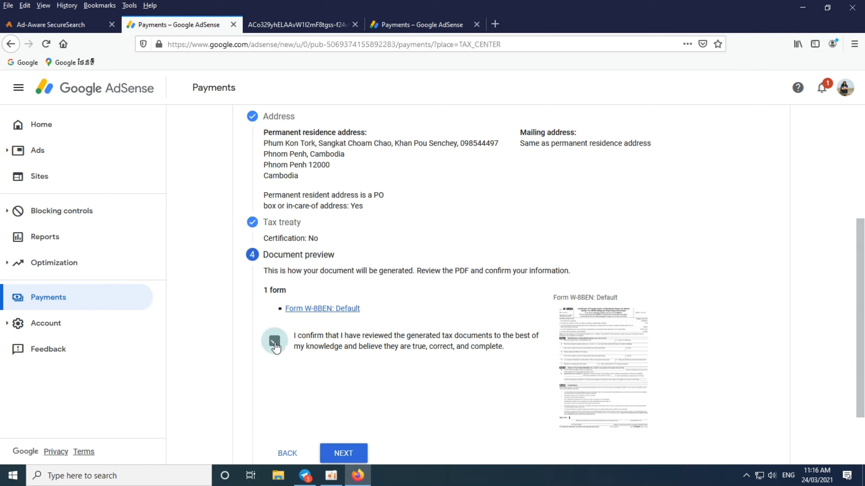
scroll(382, 386, "down", 2)
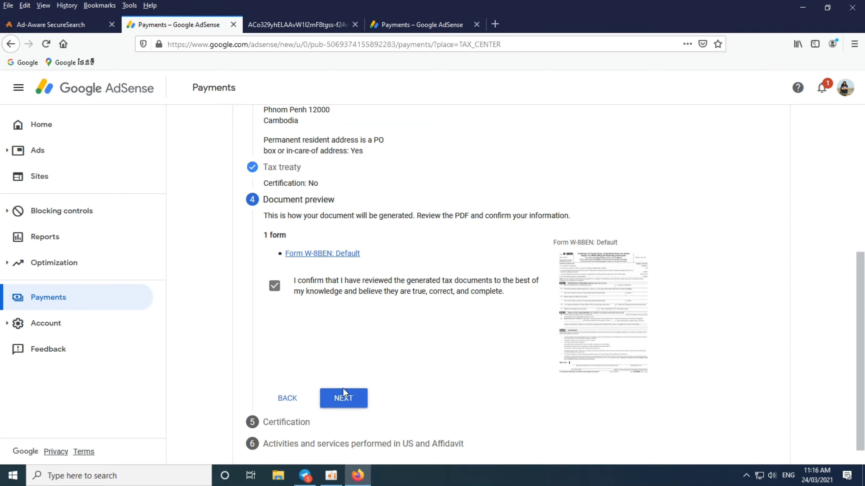
left_click(345, 398)
scroll(463, 328, "down", 6)
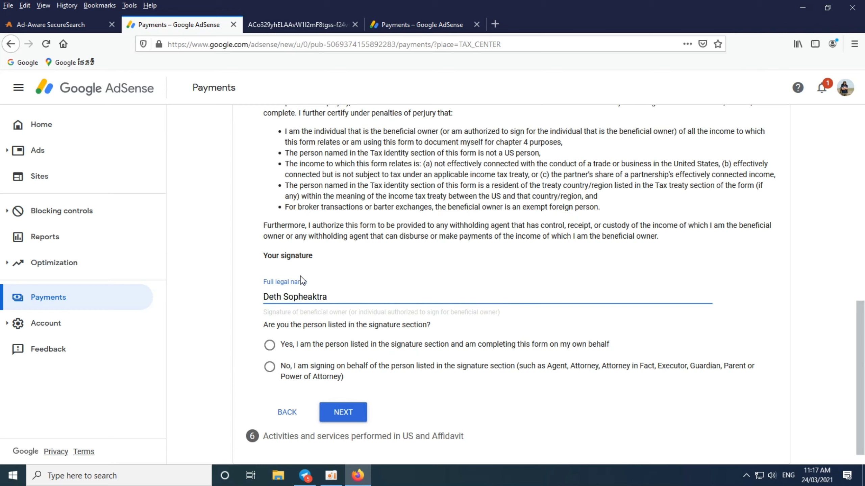
- Finish entering the full legal name and certify signing as the listed person on own behalf
key("Tab")
left_click(278, 297)
left_click_drag(263, 325, 407, 321)
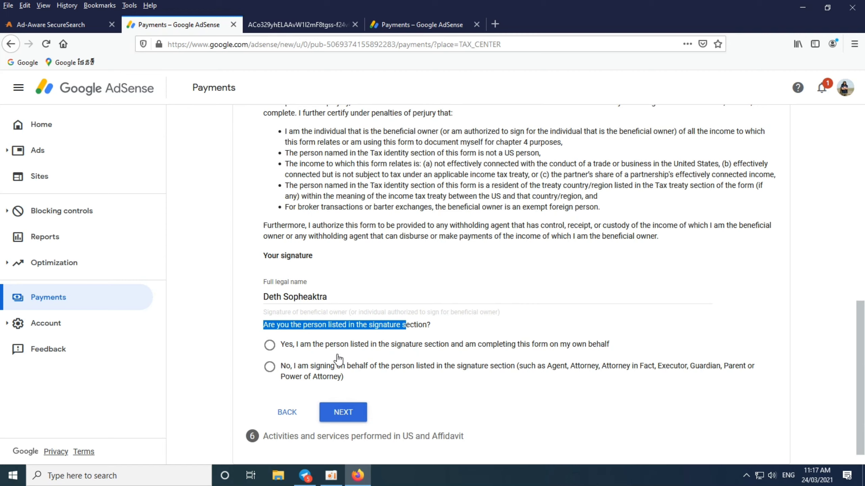
left_click(290, 345)
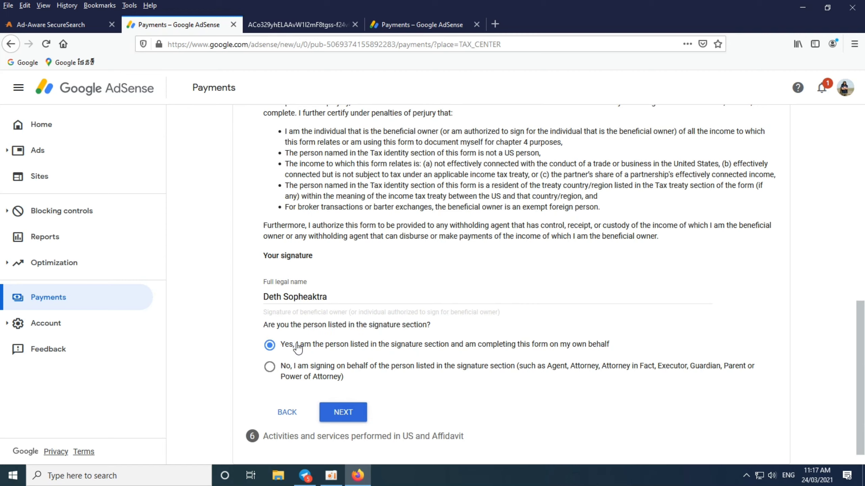
left_click_drag(313, 347, 387, 347)
left_click(344, 349)
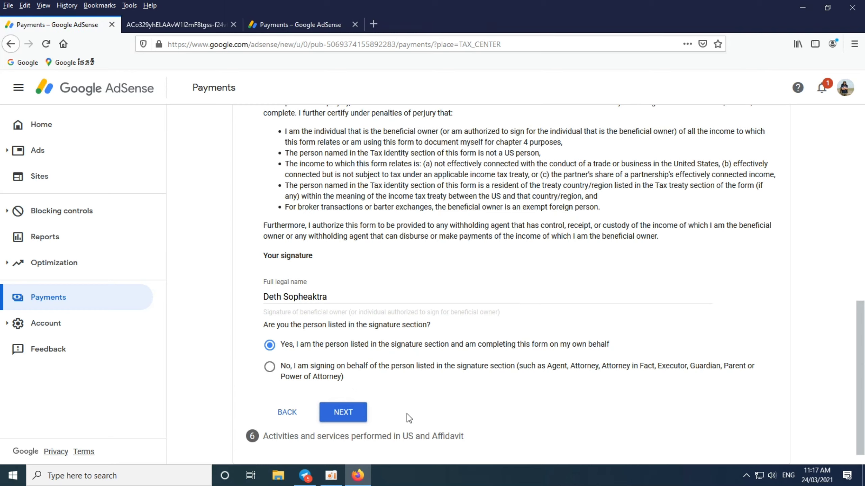
left_click(355, 413)
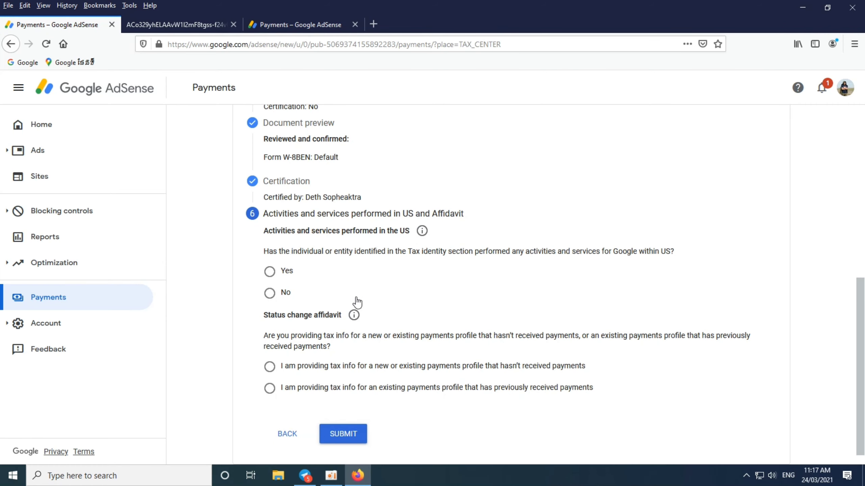
- Answer Yes to US activities and services and declare a new profile with no payments received
left_click_drag(269, 251, 647, 251)
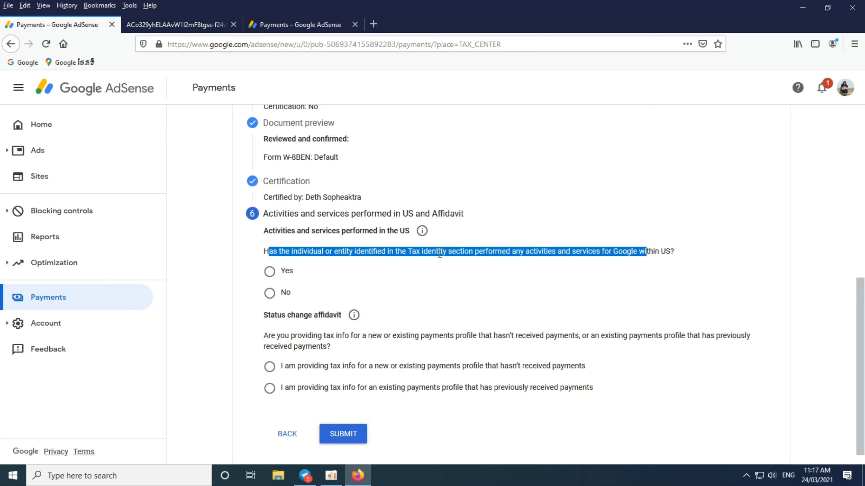
left_click(274, 250)
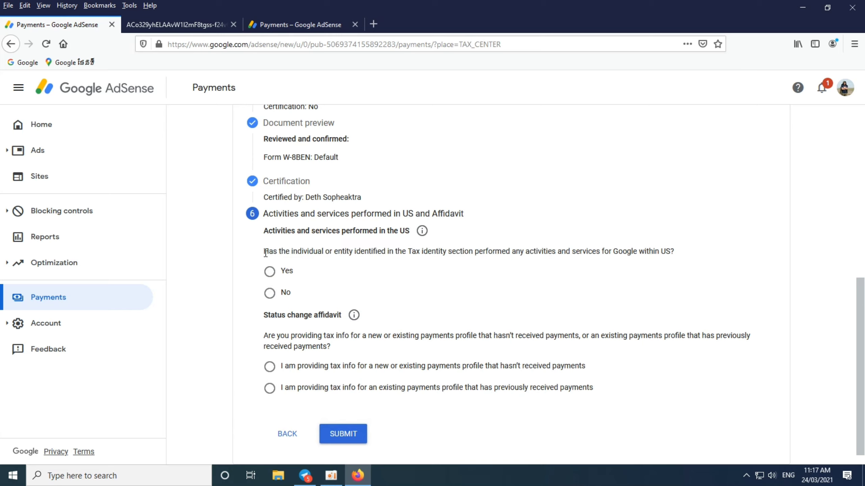
left_click_drag(265, 252, 667, 254)
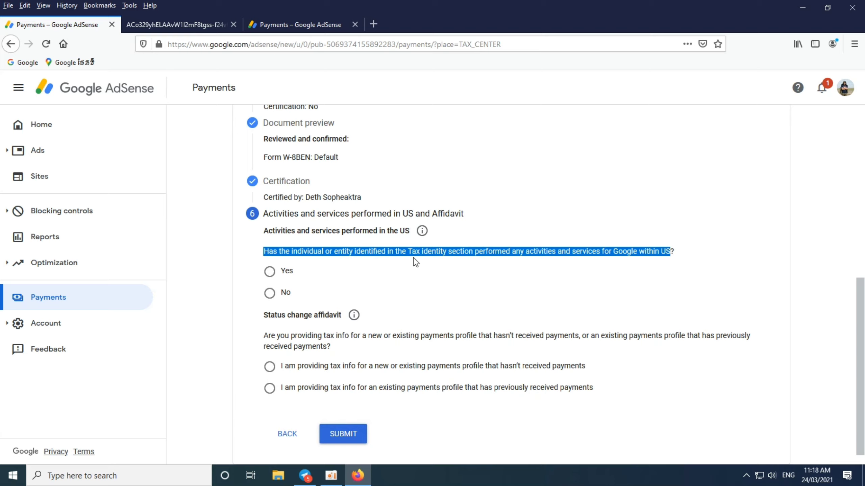
left_click(269, 293)
left_click(269, 272)
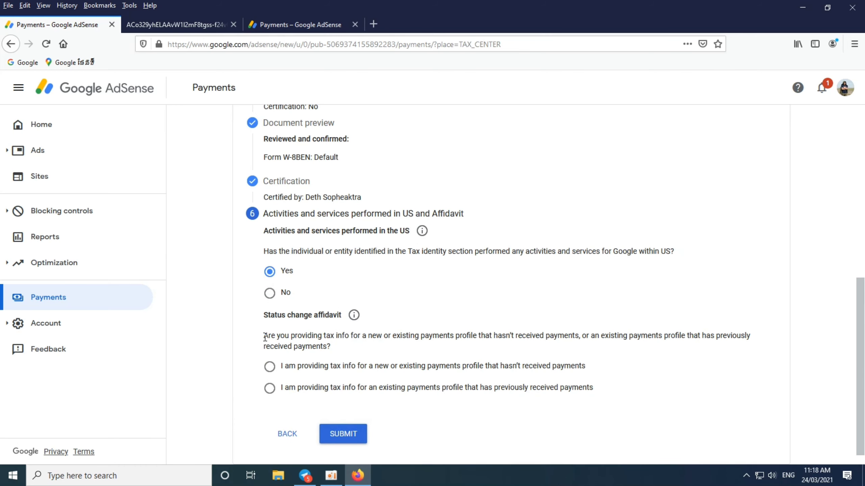
left_click_drag(265, 338, 628, 352)
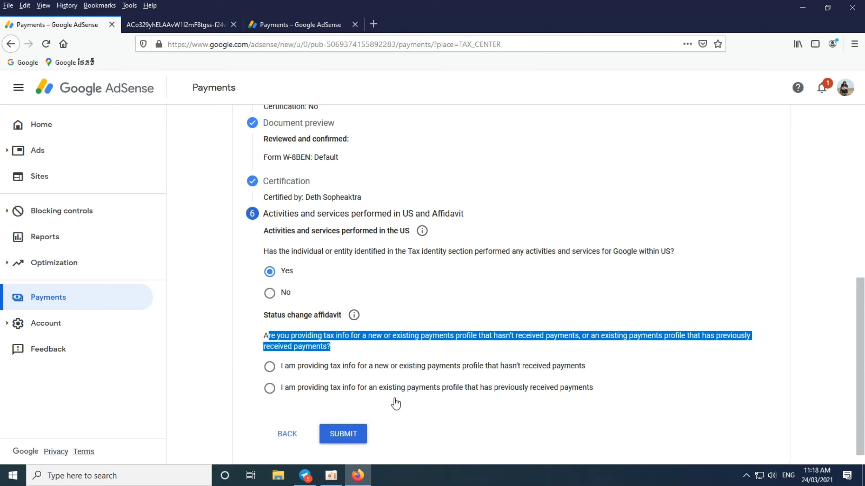
left_click(271, 368)
left_click(726, 388)
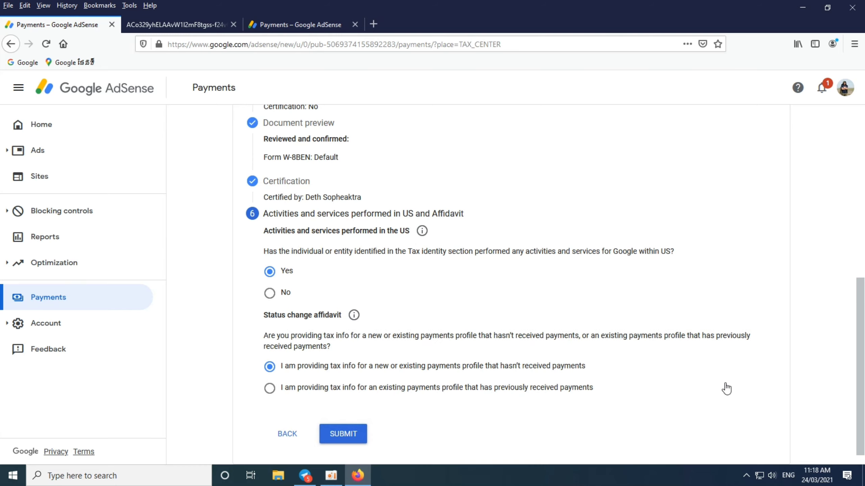
left_click(270, 367)
- Submit the W-8BEN and review its Approved status and March 23, 2021 submission date
left_click(356, 439)
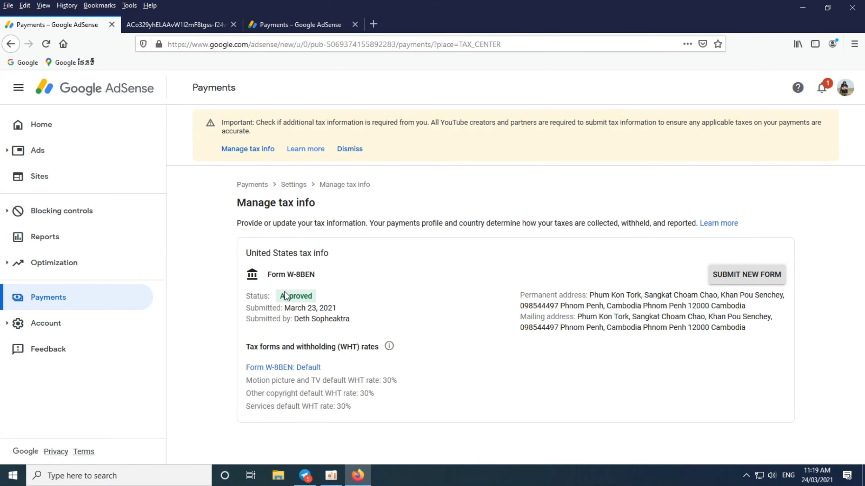
left_click_drag(247, 253, 335, 255)
left_click_drag(268, 275, 323, 278)
left_click_drag(280, 296, 342, 295)
left_click_drag(285, 309, 350, 310)
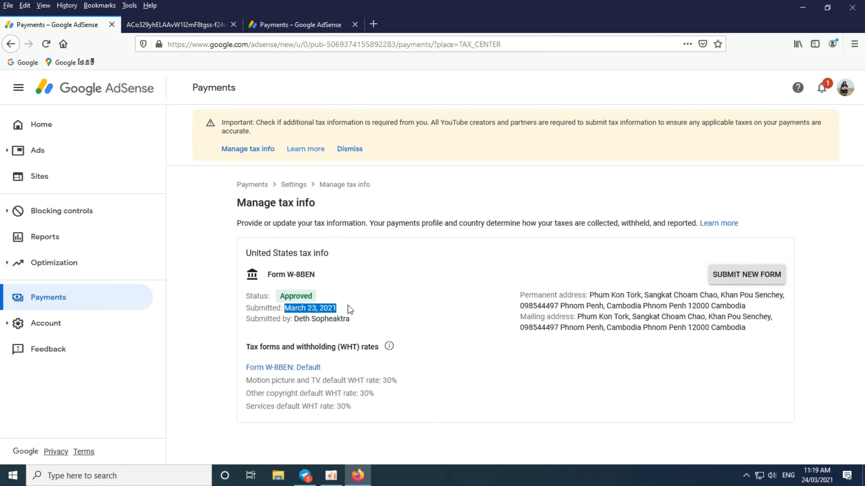
left_click_drag(299, 319, 376, 324)
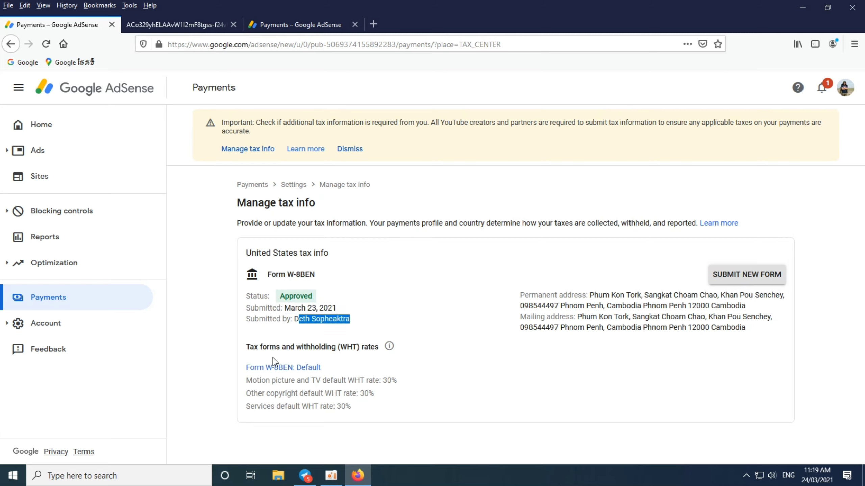
- Review the three 30% default withholding rates and the listed permanent and mailing addresses
left_click_drag(246, 346, 368, 347)
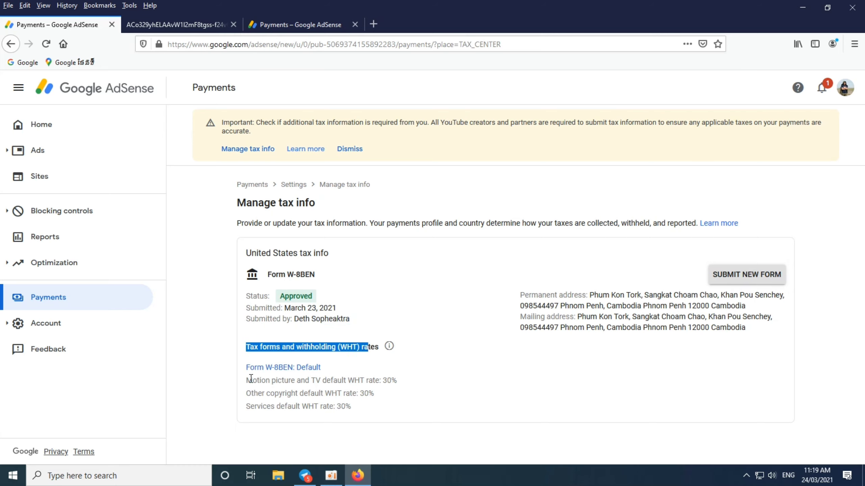
left_click_drag(251, 381, 380, 409)
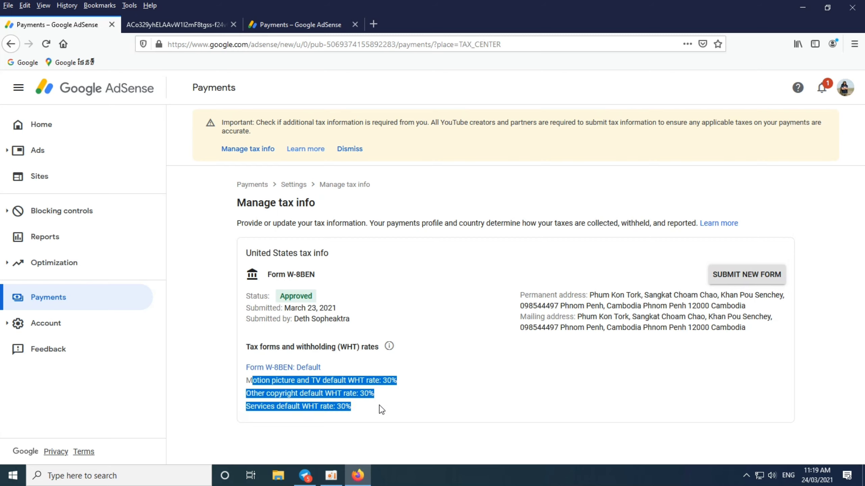
left_click(362, 420)
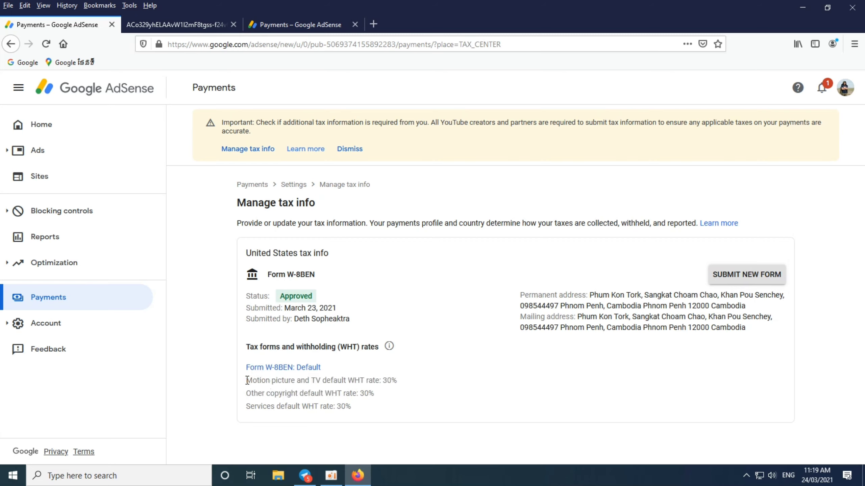
left_click_drag(247, 381, 402, 382)
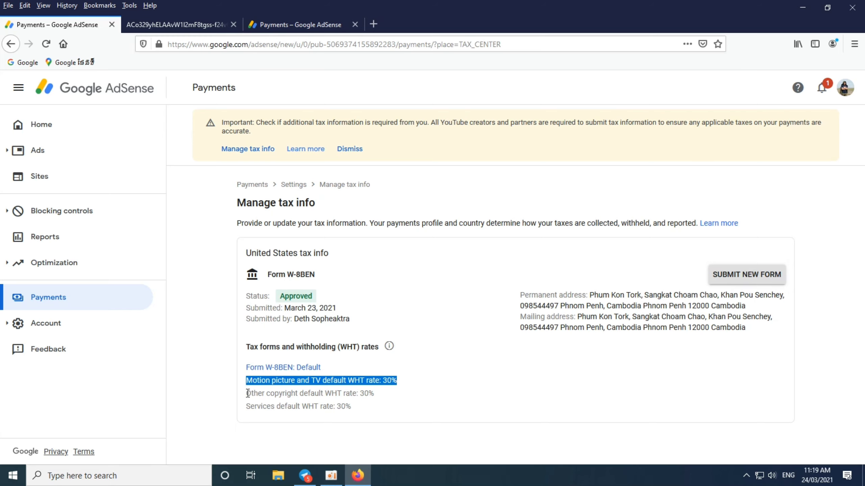
left_click_drag(248, 393, 371, 396)
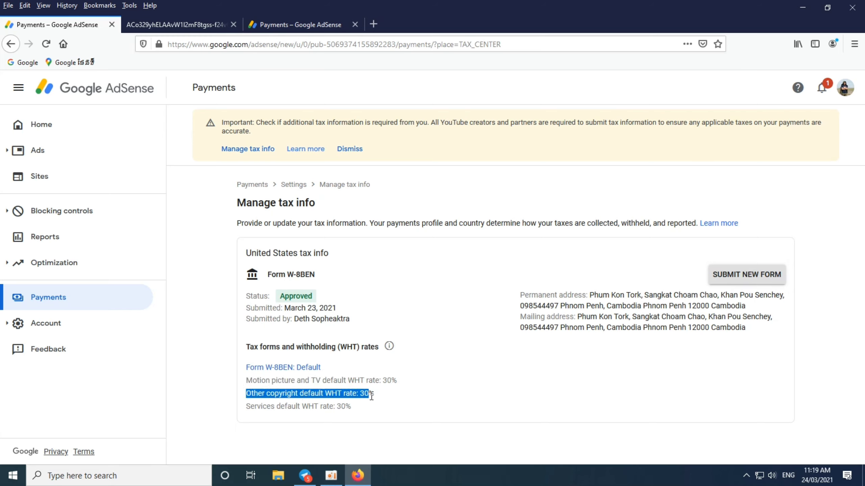
left_click_drag(247, 407, 362, 413)
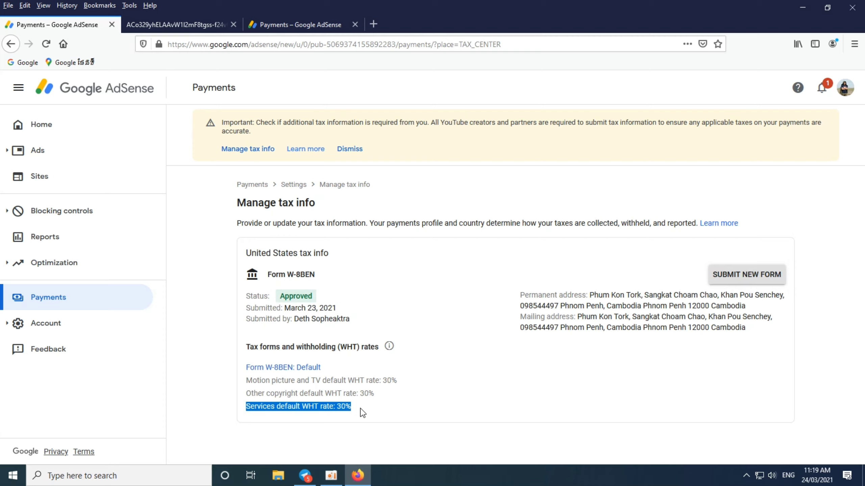
left_click(519, 392)
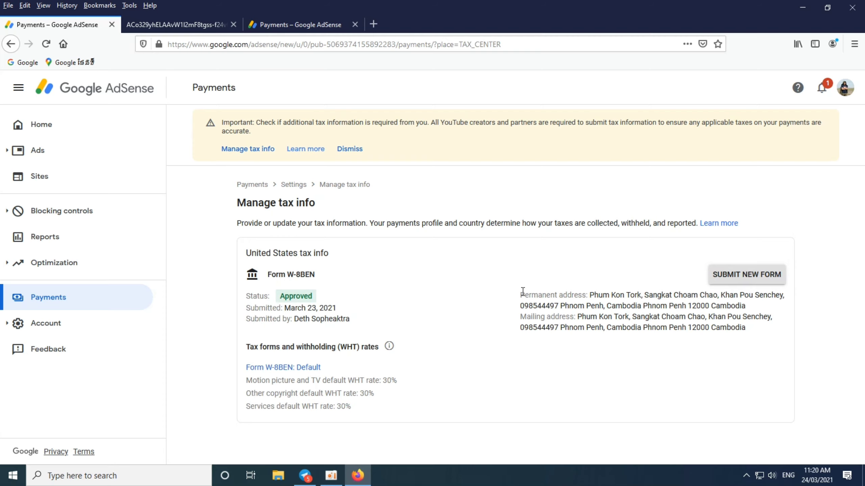
left_click_drag(521, 293, 774, 341)
left_click(511, 374)
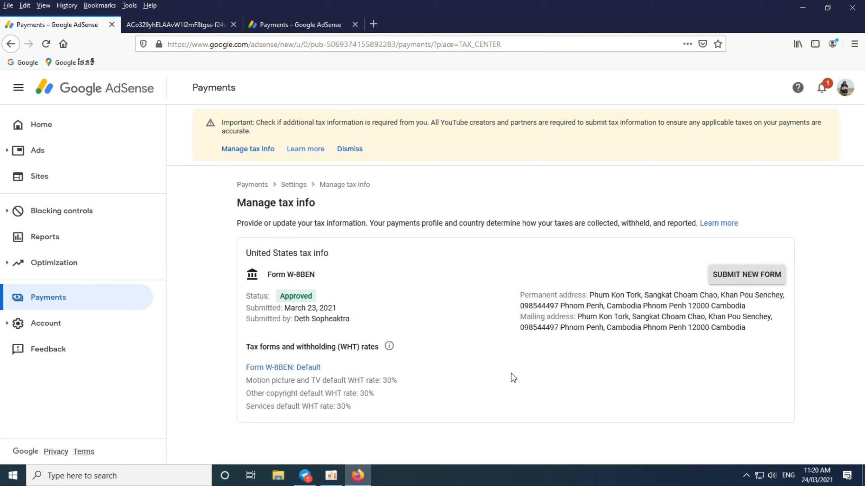